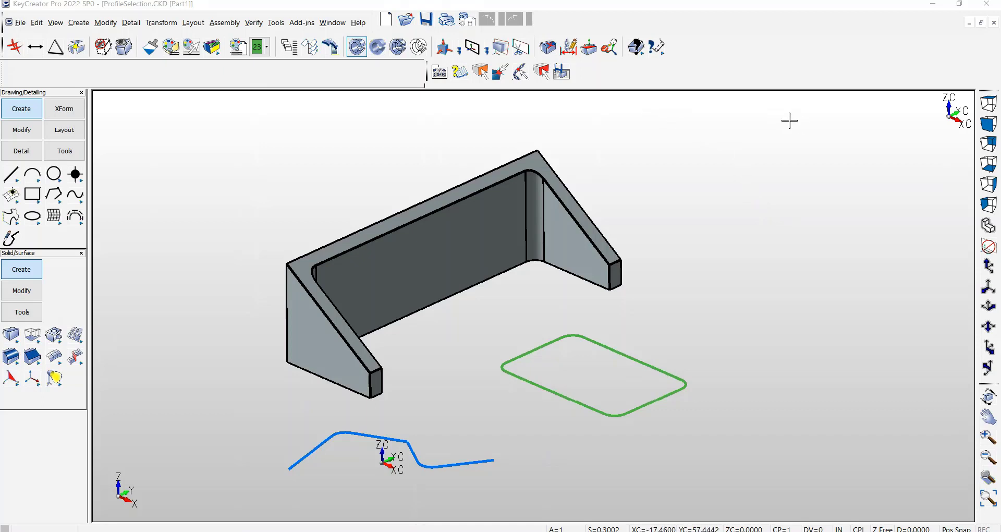
Display the Selection and Position Snap toolbars in the workspace
{"action": "right_click", "coordinate": [709, 12]}
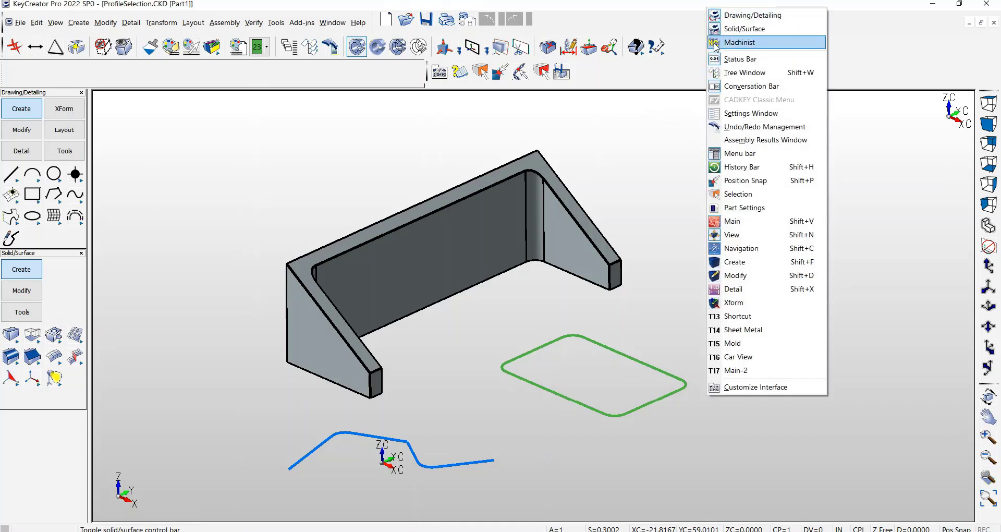
{"action": "left_click", "coordinate": [739, 194]}
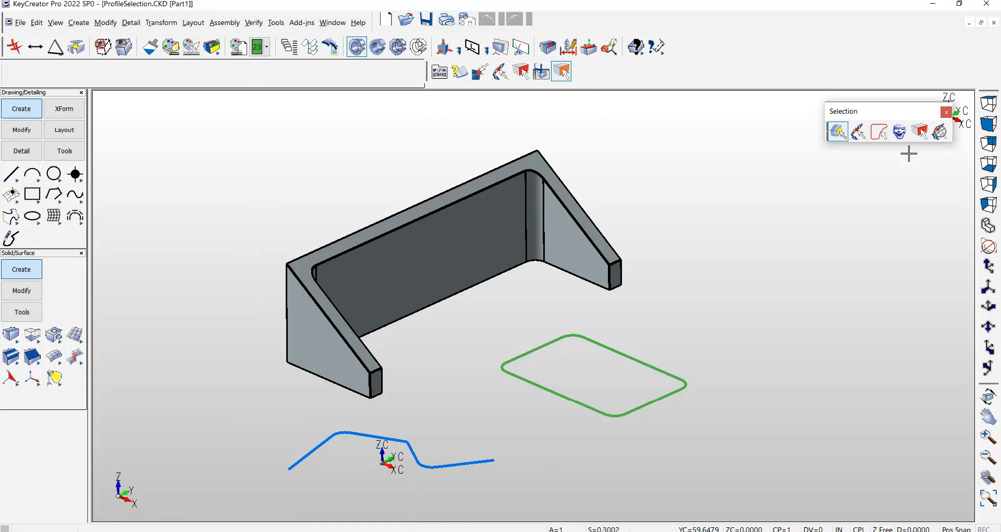
{"action": "left_click", "coordinate": [35, 24]}
{"action": "mouse_move", "coordinate": [82, 166]}
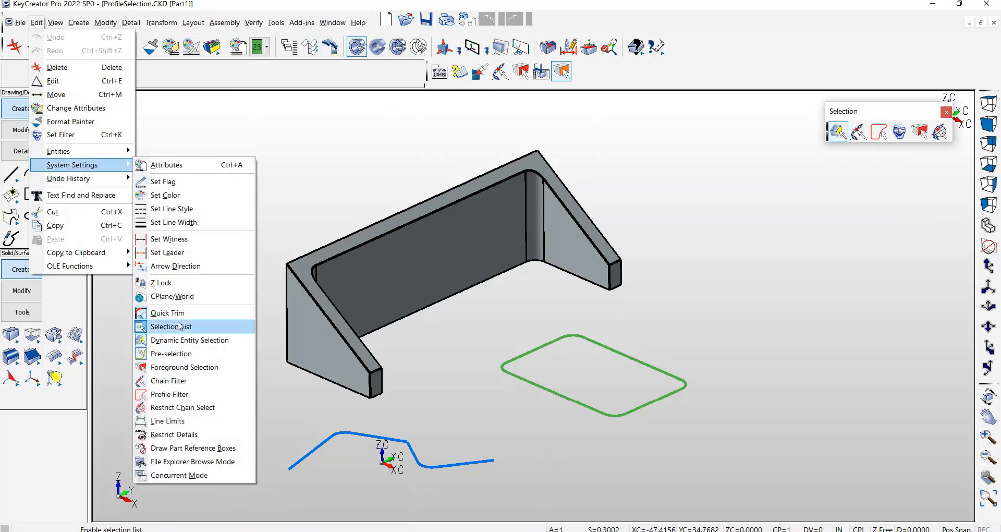
{"action": "left_click", "coordinate": [323, 159]}
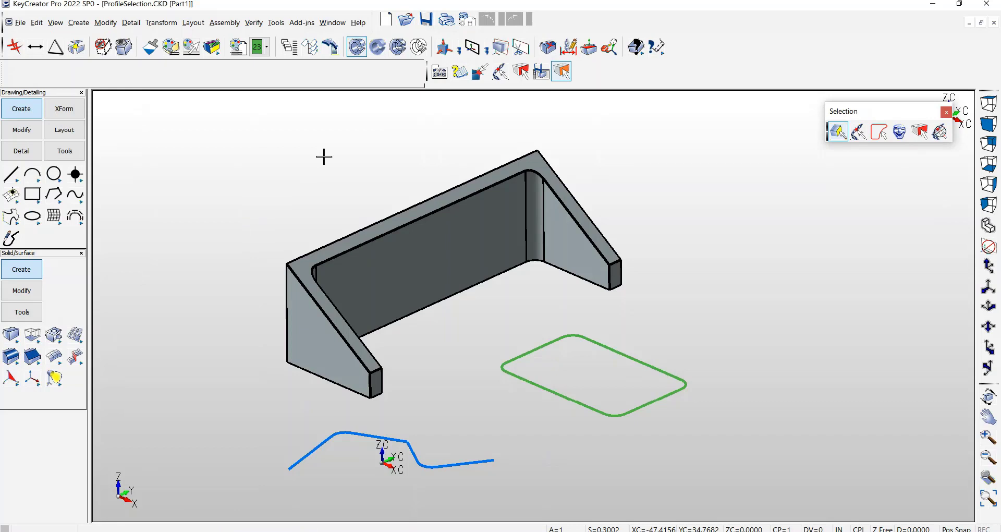
{"action": "right_click", "coordinate": [720, 32]}
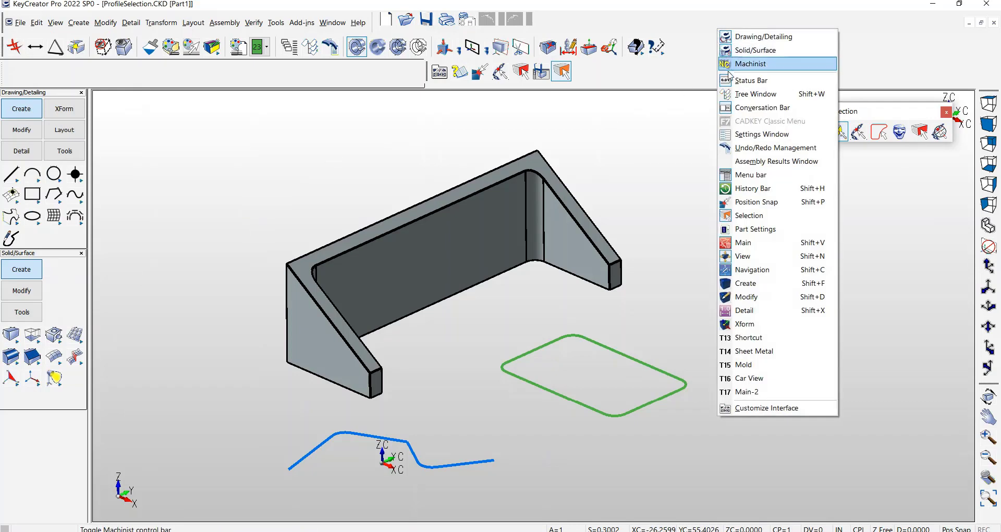
{"action": "left_click", "coordinate": [748, 203]}
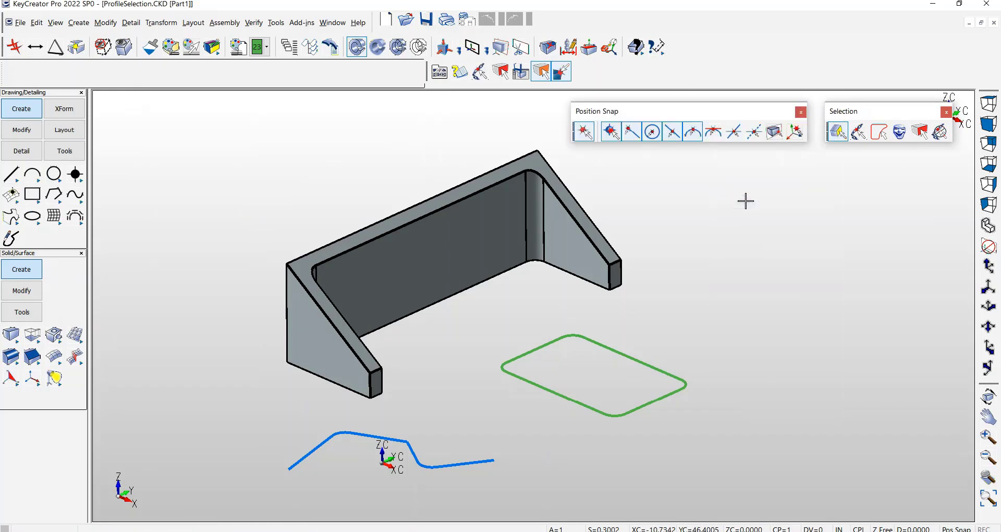
Toggle the center, endpoint and point position snaps off and back on
{"action": "left_click", "coordinate": [652, 131]}
{"action": "left_click", "coordinate": [631, 131]}
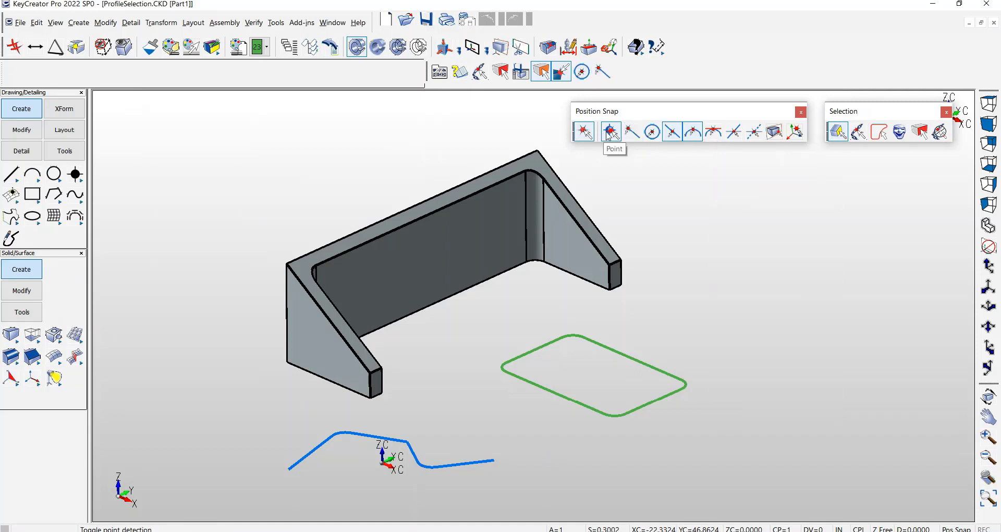
{"action": "left_click", "coordinate": [612, 133]}
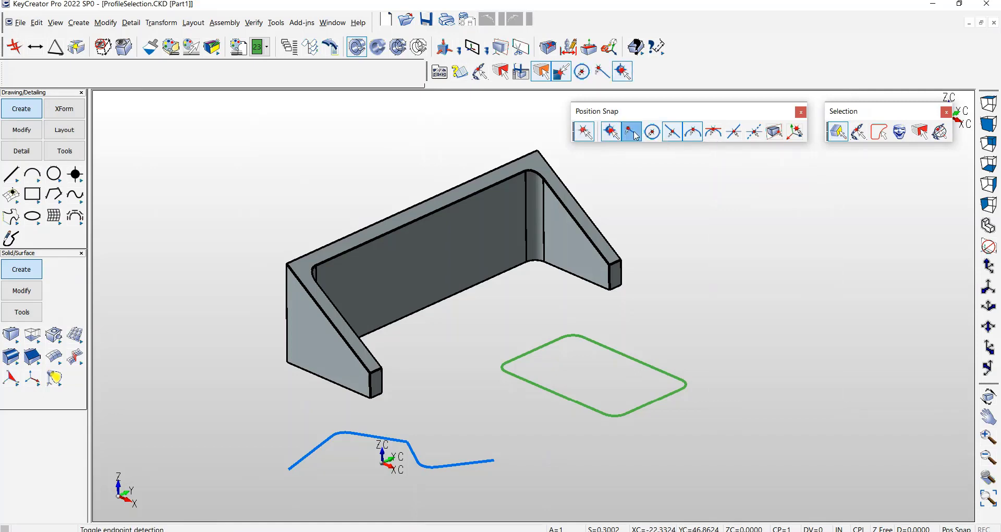
{"action": "double_click", "coordinate": [632, 131]}
{"action": "double_click", "coordinate": [652, 132]}
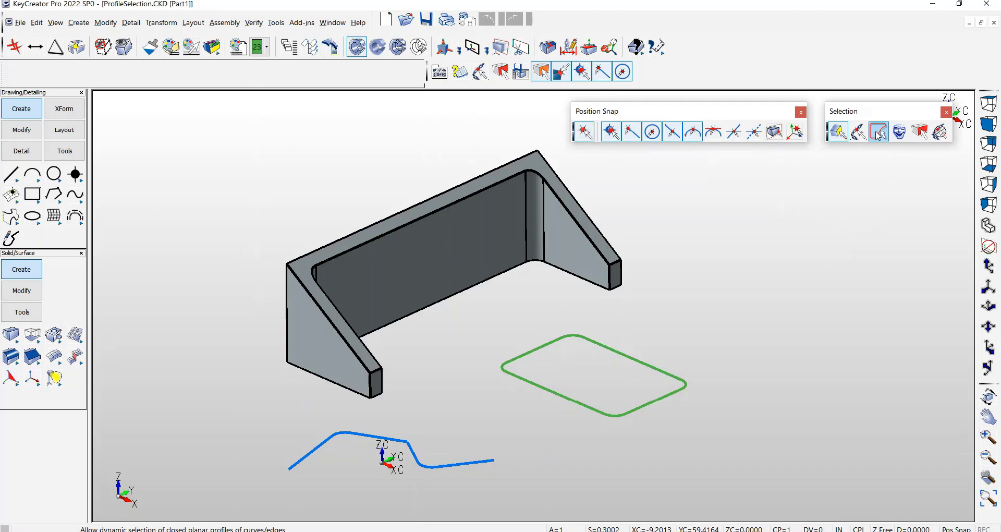
Enable the profile filter and extrude the closed profile of the bracket's sloped U-shaped face by length, normal to the profile
{"action": "left_click", "coordinate": [879, 134]}
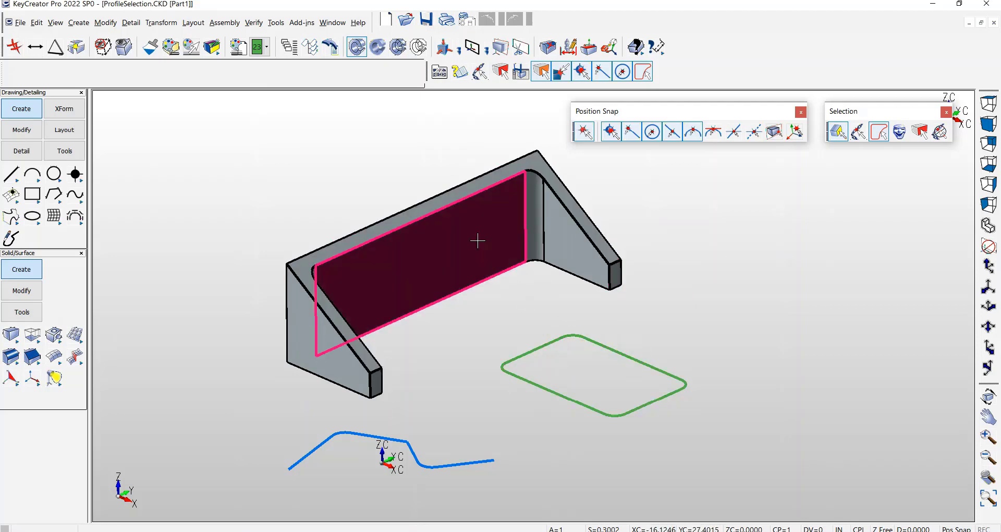
{"action": "left_click", "coordinate": [453, 197]}
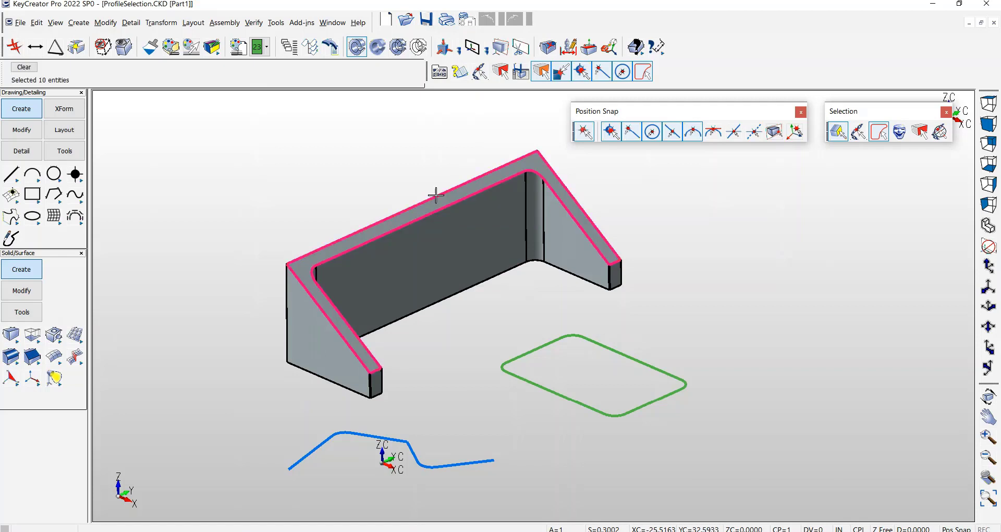
{"action": "left_click", "coordinate": [32, 333]}
{"action": "left_click", "coordinate": [42, 348]}
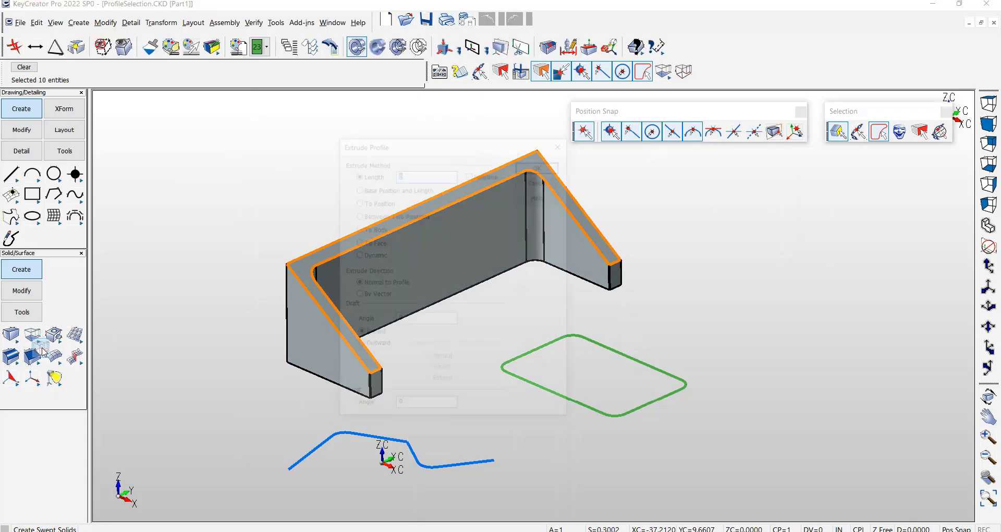
{"action": "left_click", "coordinate": [540, 163]}
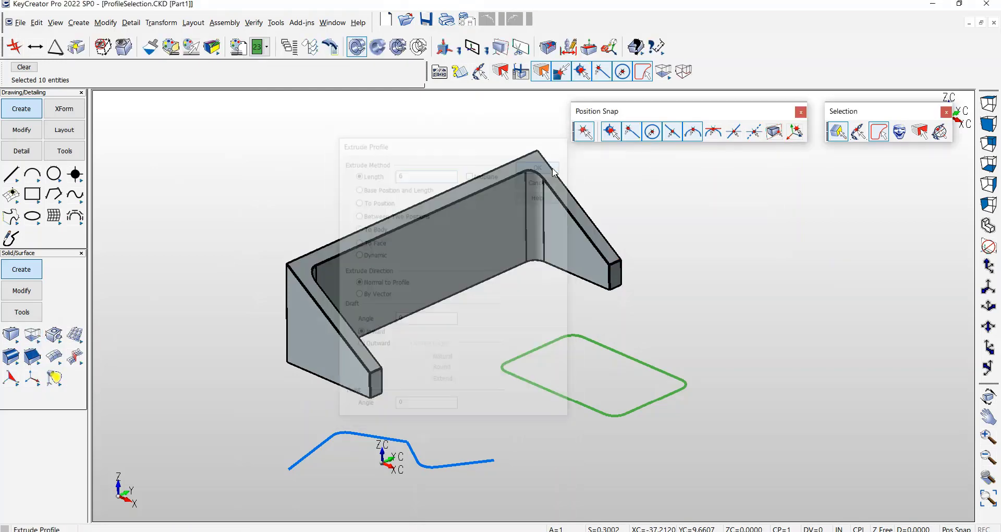
{"action": "left_click", "coordinate": [505, 228]}
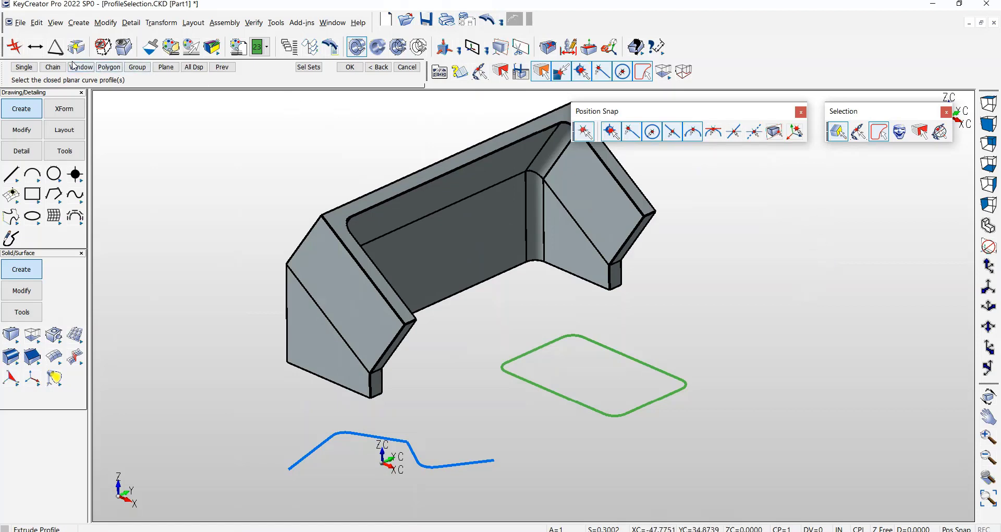
{"action": "left_click", "coordinate": [53, 67]}
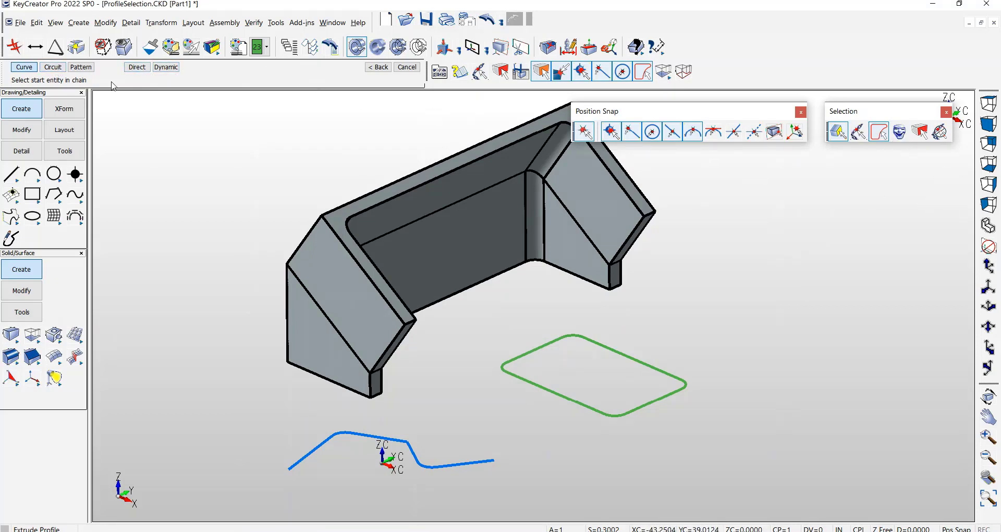
{"action": "left_click", "coordinate": [409, 69]}
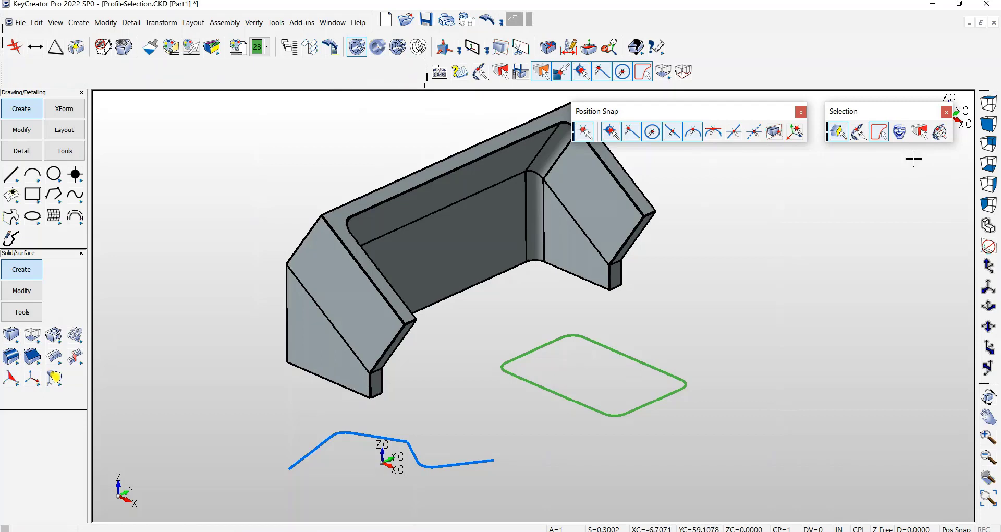
Replace the profile filter with the chain filter and preview directional chains along the blue open curve
{"action": "left_click", "coordinate": [882, 138]}
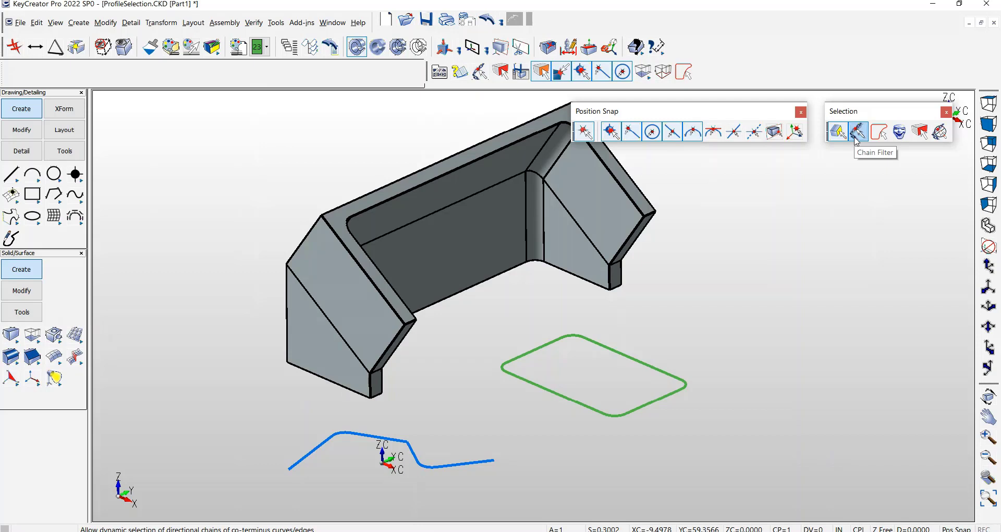
{"action": "left_click", "coordinate": [856, 137]}
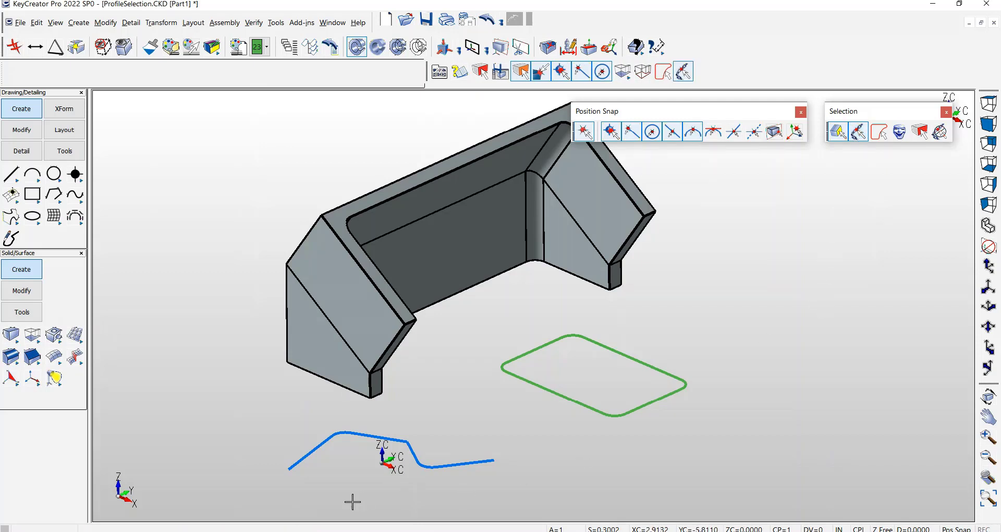
{"action": "scroll", "coordinate": [345, 493], "scroll_direction": "up", "scroll_amount": 5}
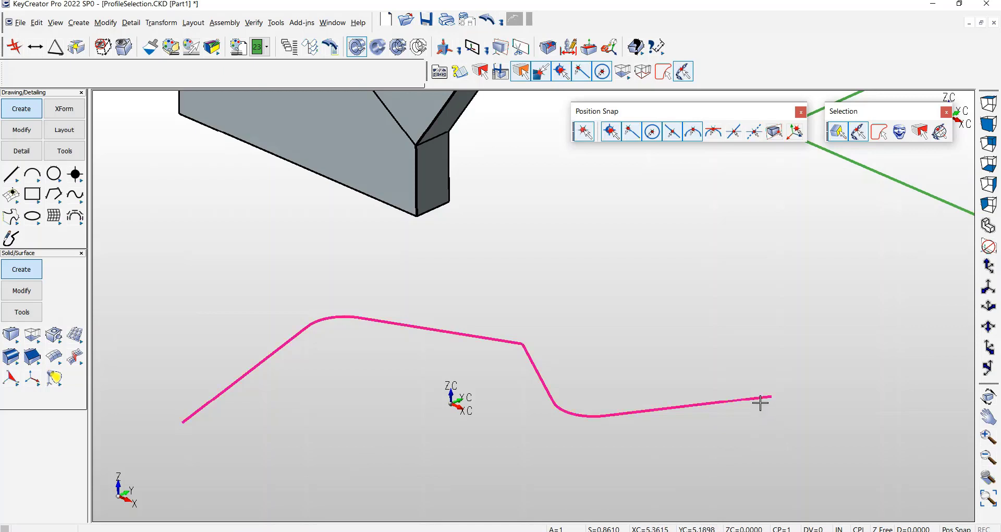
{"action": "mouse_move", "coordinate": [760, 402]}
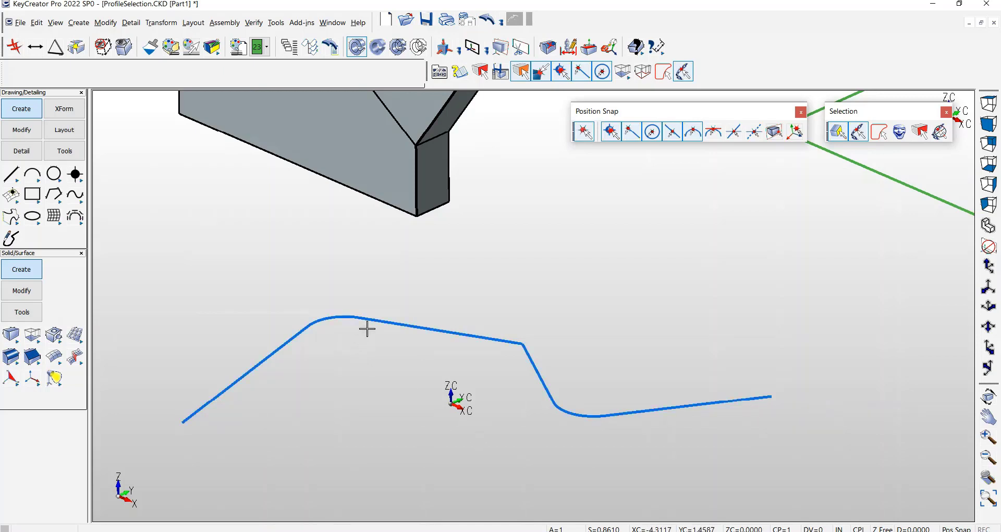
{"action": "mouse_move", "coordinate": [371, 323]}
{"action": "mouse_move", "coordinate": [503, 345]}
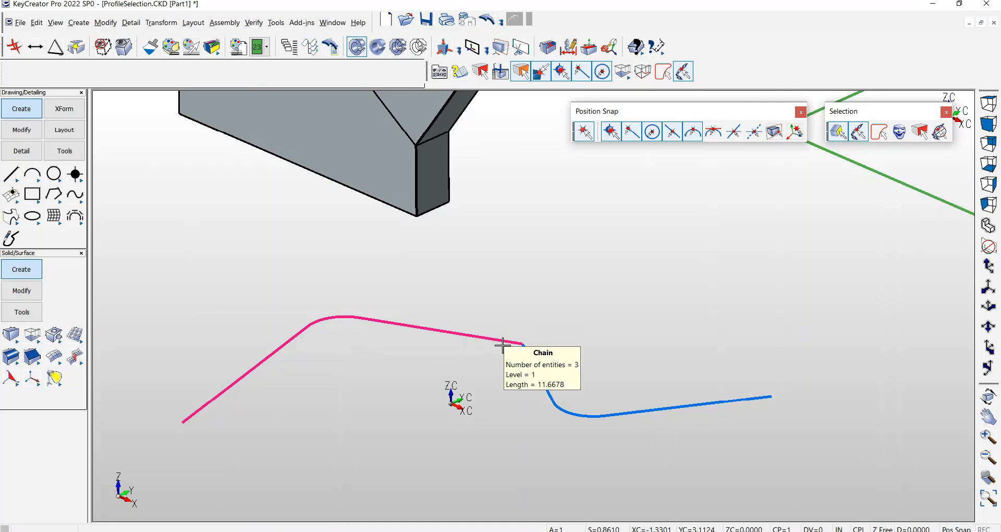
Preview the chain of the green closed loop and turn off the chain filter
{"action": "scroll", "coordinate": [387, 412], "scroll_direction": "down", "scroll_amount": 4}
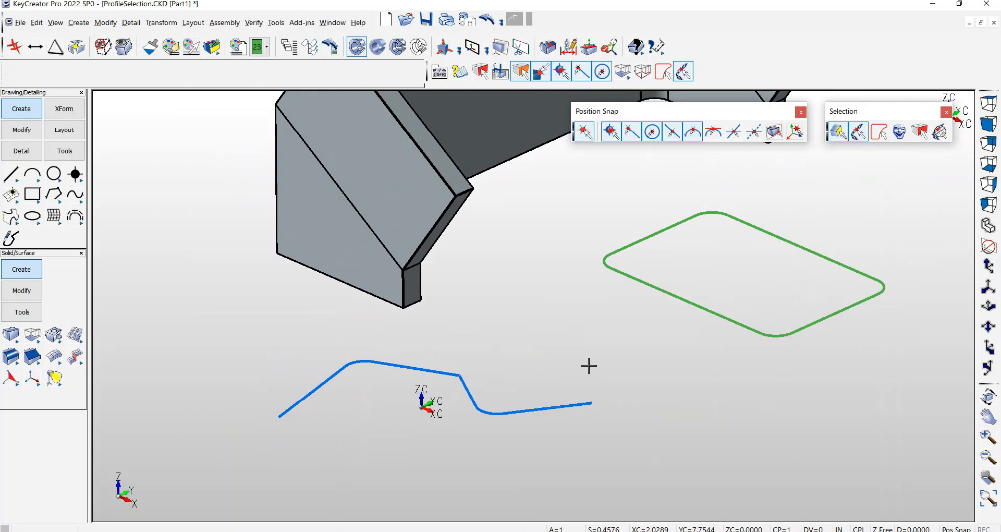
{"action": "mouse_move", "coordinate": [774, 341]}
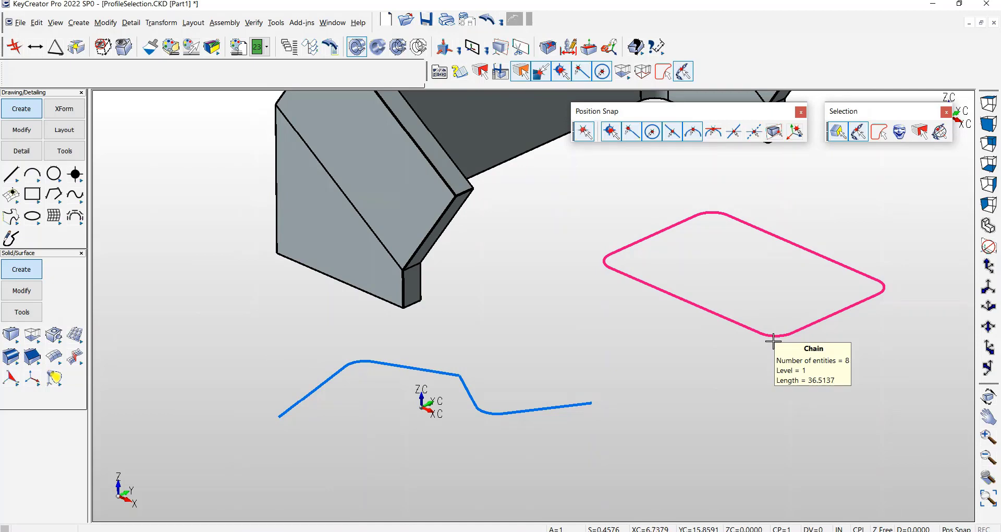
{"action": "left_click", "coordinate": [860, 134]}
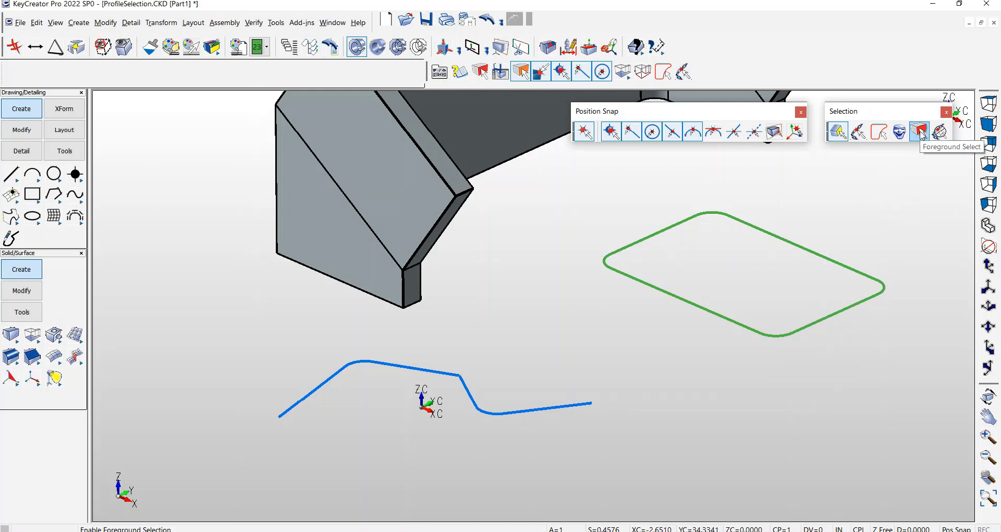
Switch to the ForegroundWindowSelection.CKD part and close the Position Snap toolbar
{"action": "left_click", "coordinate": [328, 23]}
{"action": "left_click", "coordinate": [371, 171]}
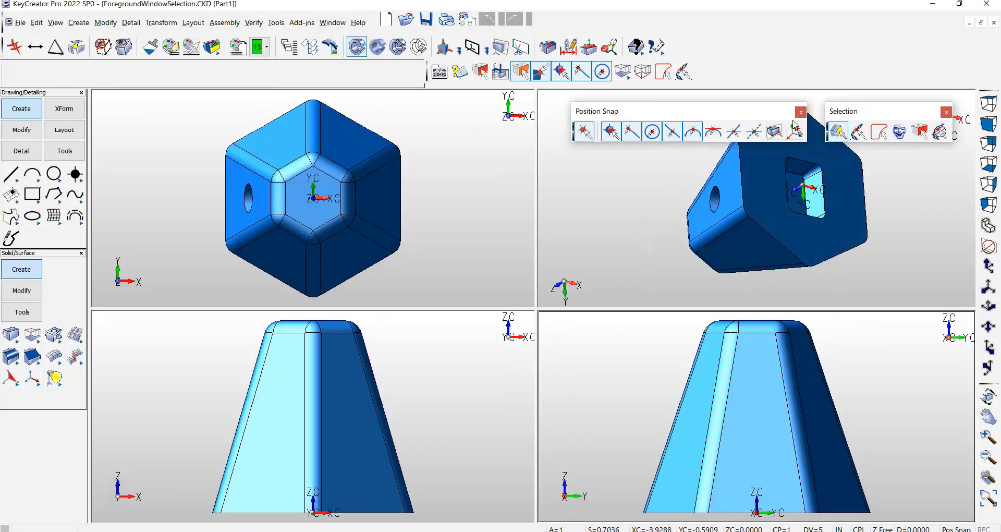
{"action": "left_click", "coordinate": [802, 113]}
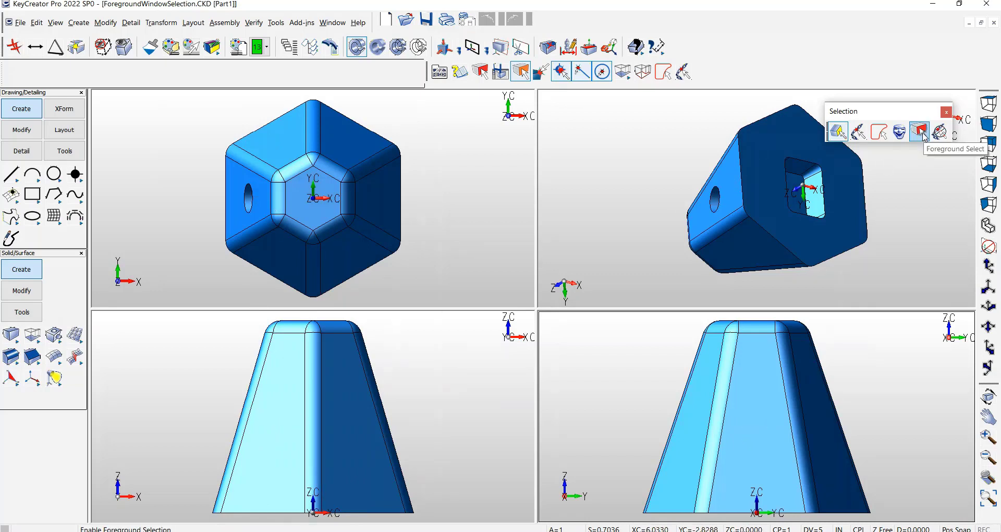
Enable Foreground Select and set the top-view viewport's body shading to wireframe
{"action": "left_click", "coordinate": [921, 133]}
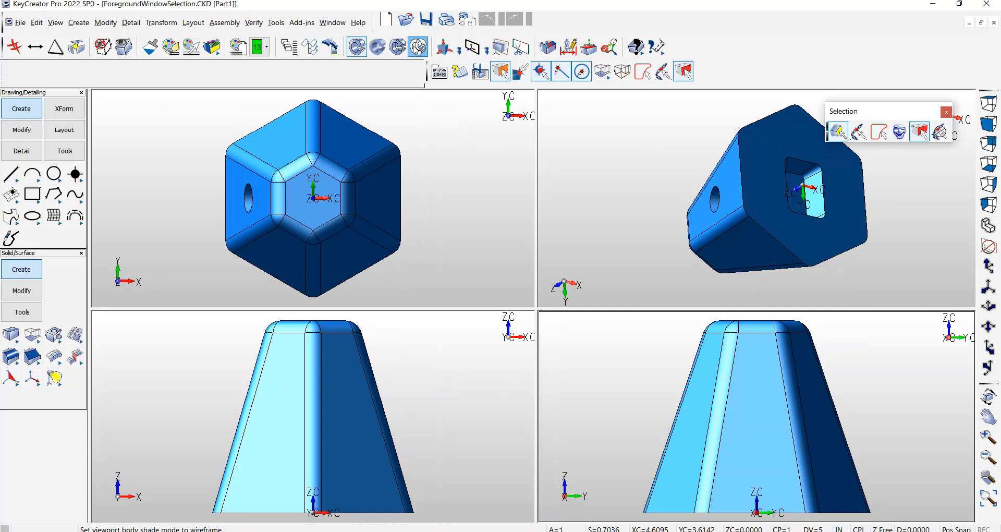
{"action": "left_click", "coordinate": [439, 72]}
{"action": "left_click", "coordinate": [414, 137]}
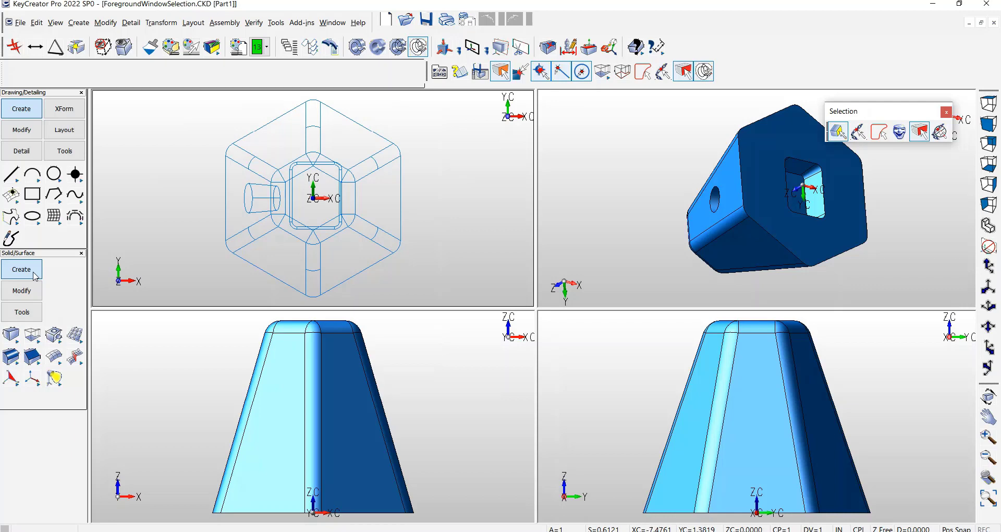
Set Unstitch Faces to unhook body faces as a single body per connected set, and window-select the whole part in the top view
{"action": "left_click", "coordinate": [19, 293]}
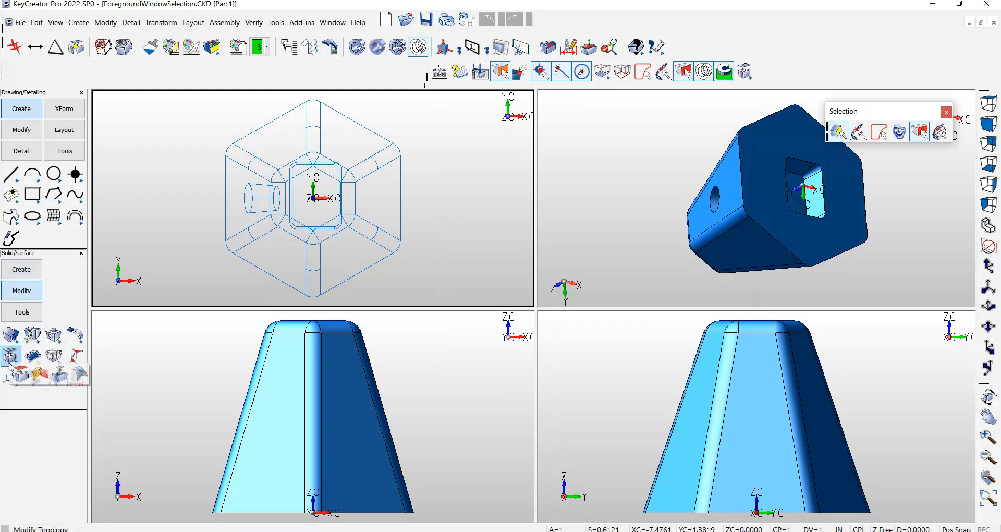
{"action": "left_click", "coordinate": [20, 376]}
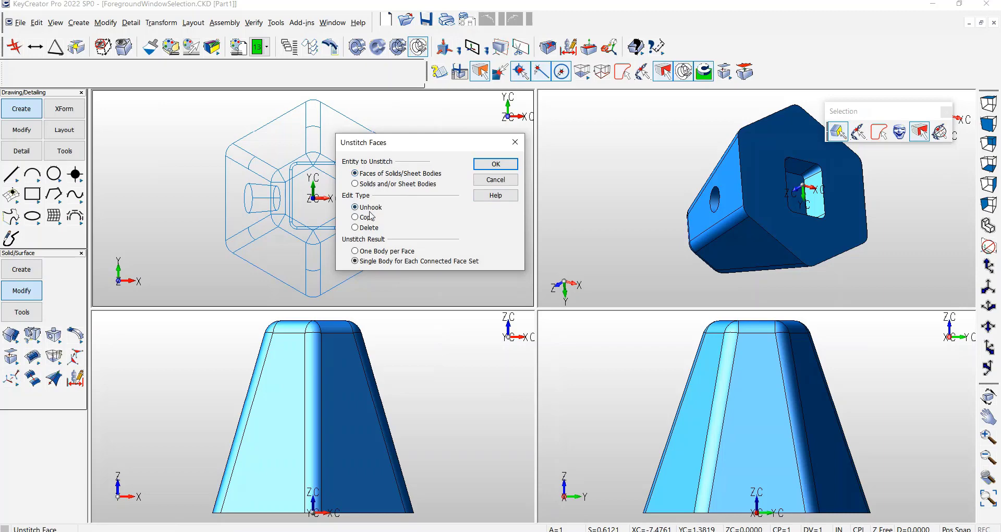
{"action": "left_click", "coordinate": [496, 165]}
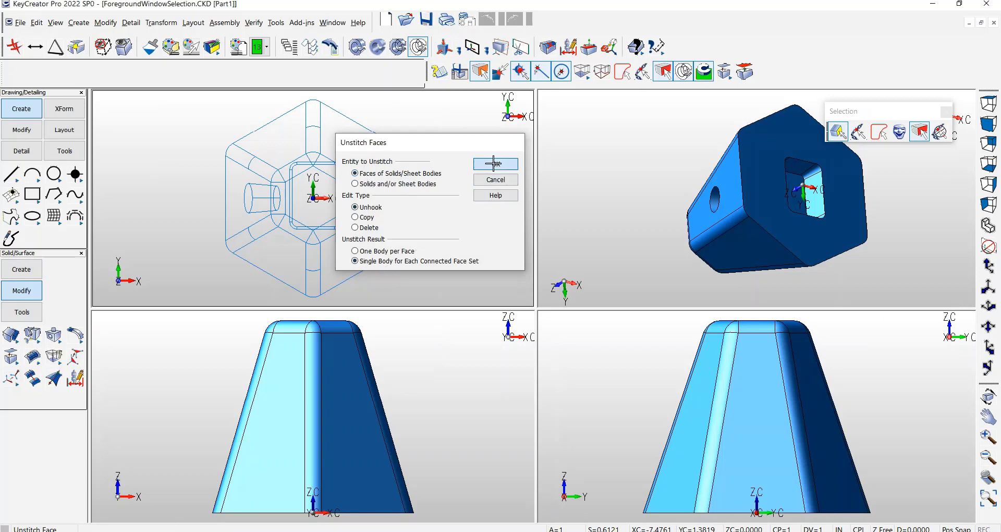
{"action": "left_click_drag", "start_coordinate": [166, 97], "coordinate": [454, 295]}
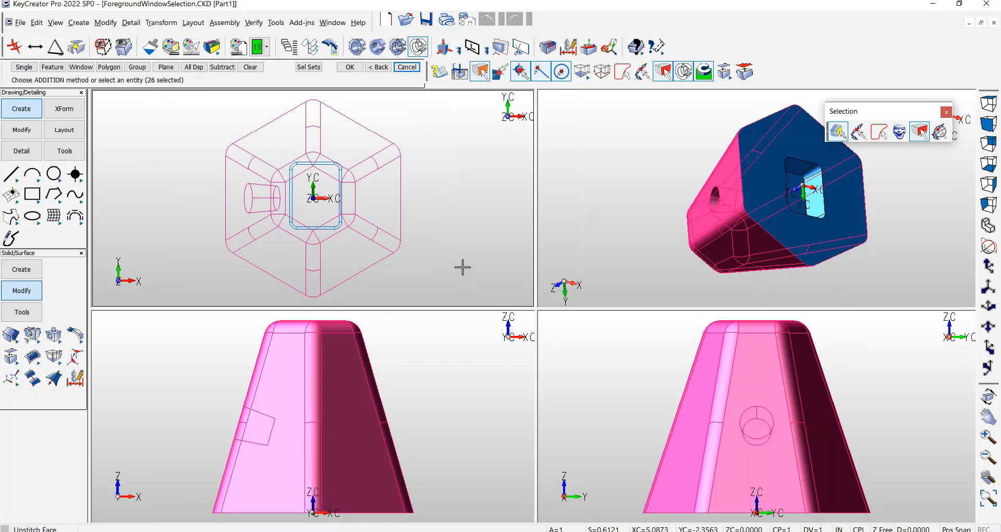